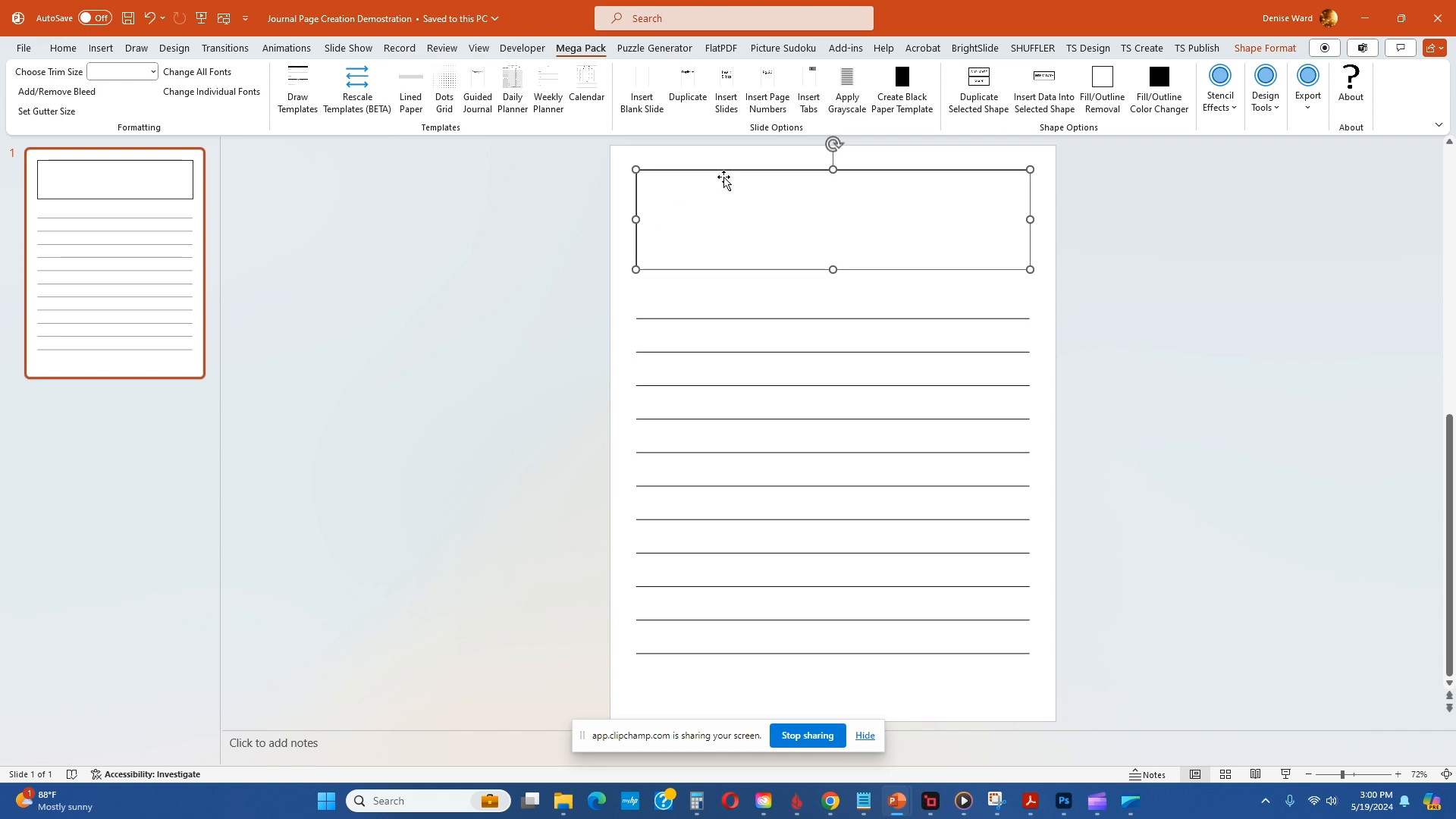
Step: Start inserting data into the selected heading box and set the prompt font size to 16
click(1044, 79)
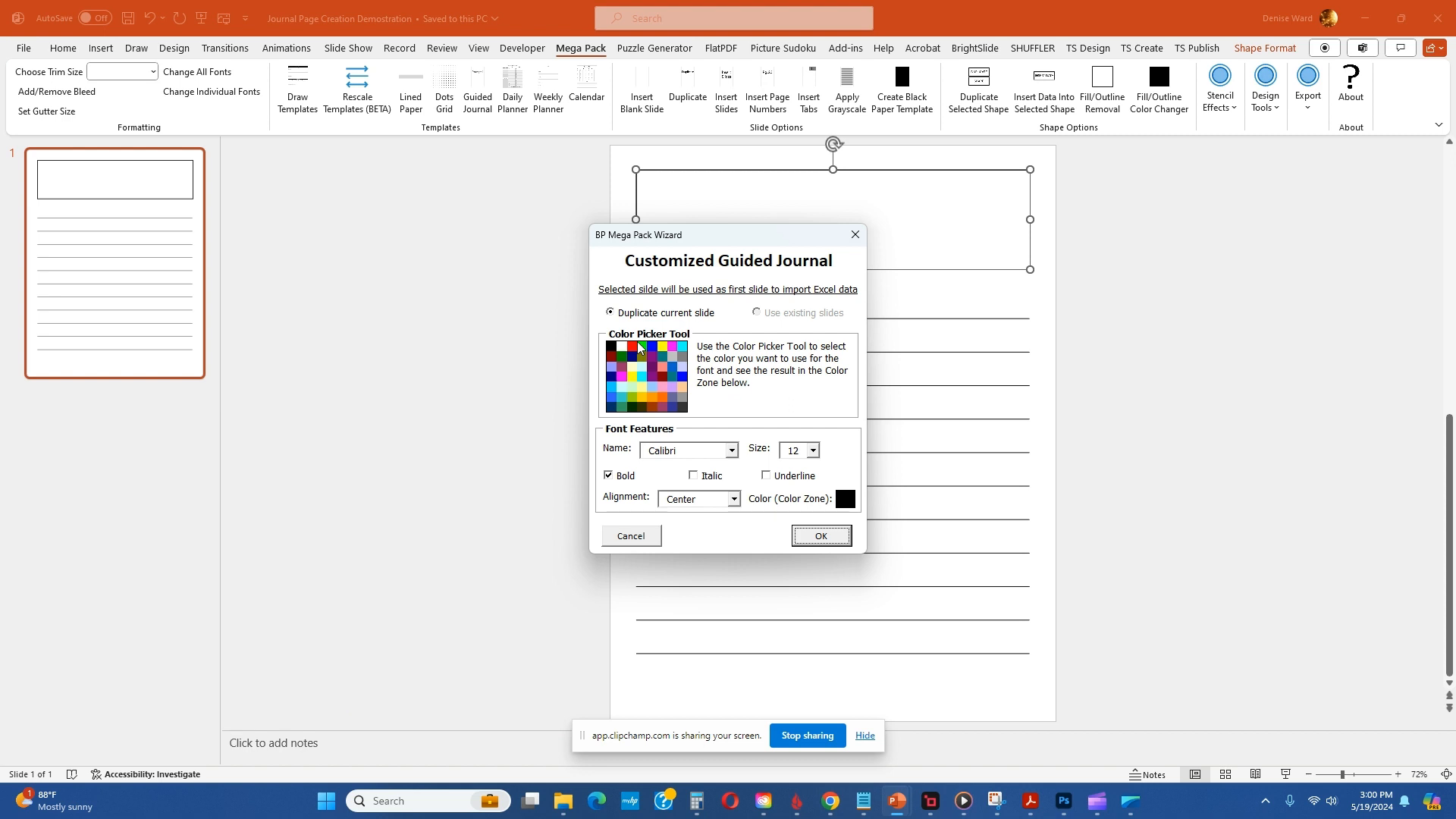
click(732, 450)
click(733, 450)
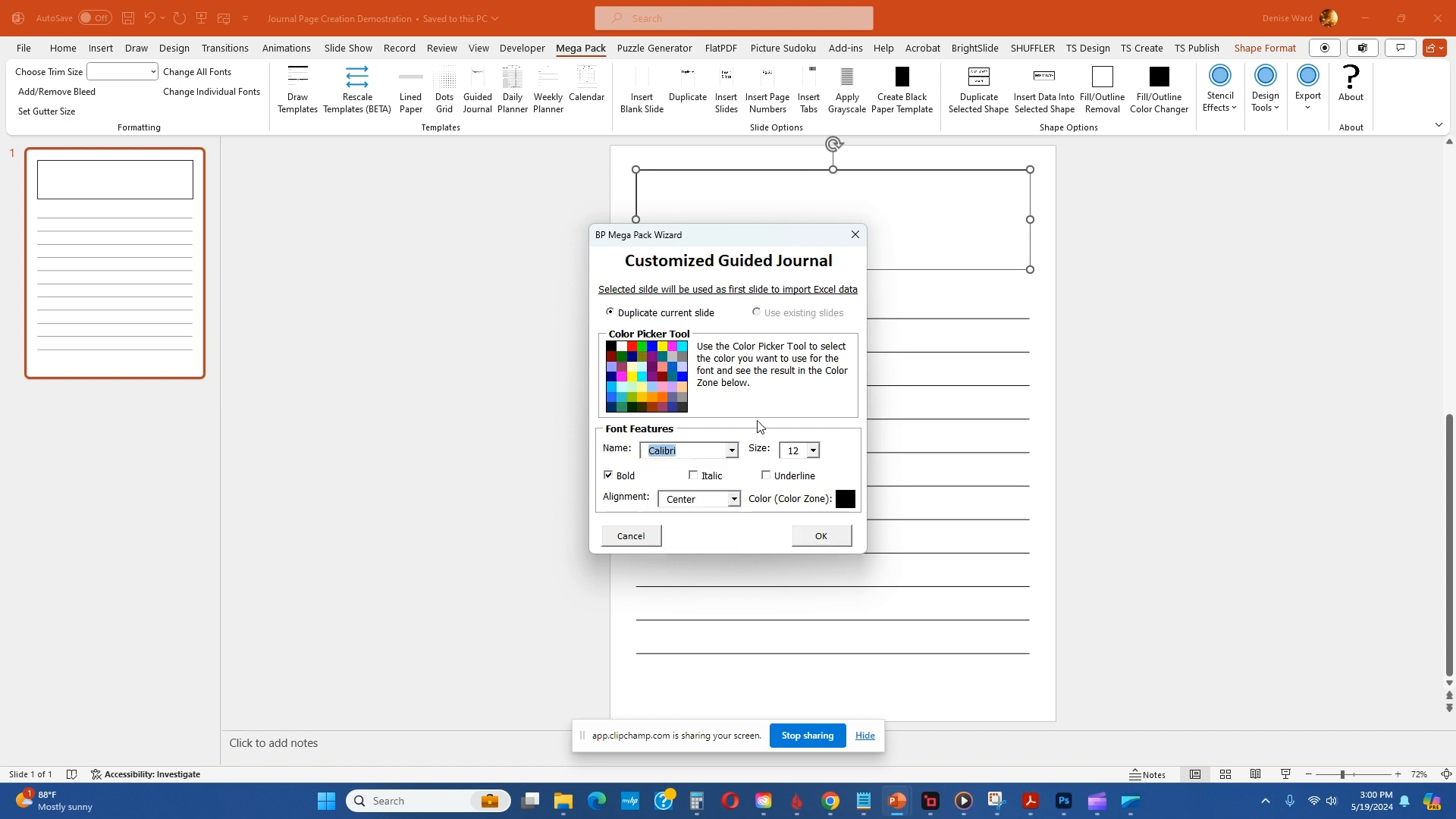
click(814, 451)
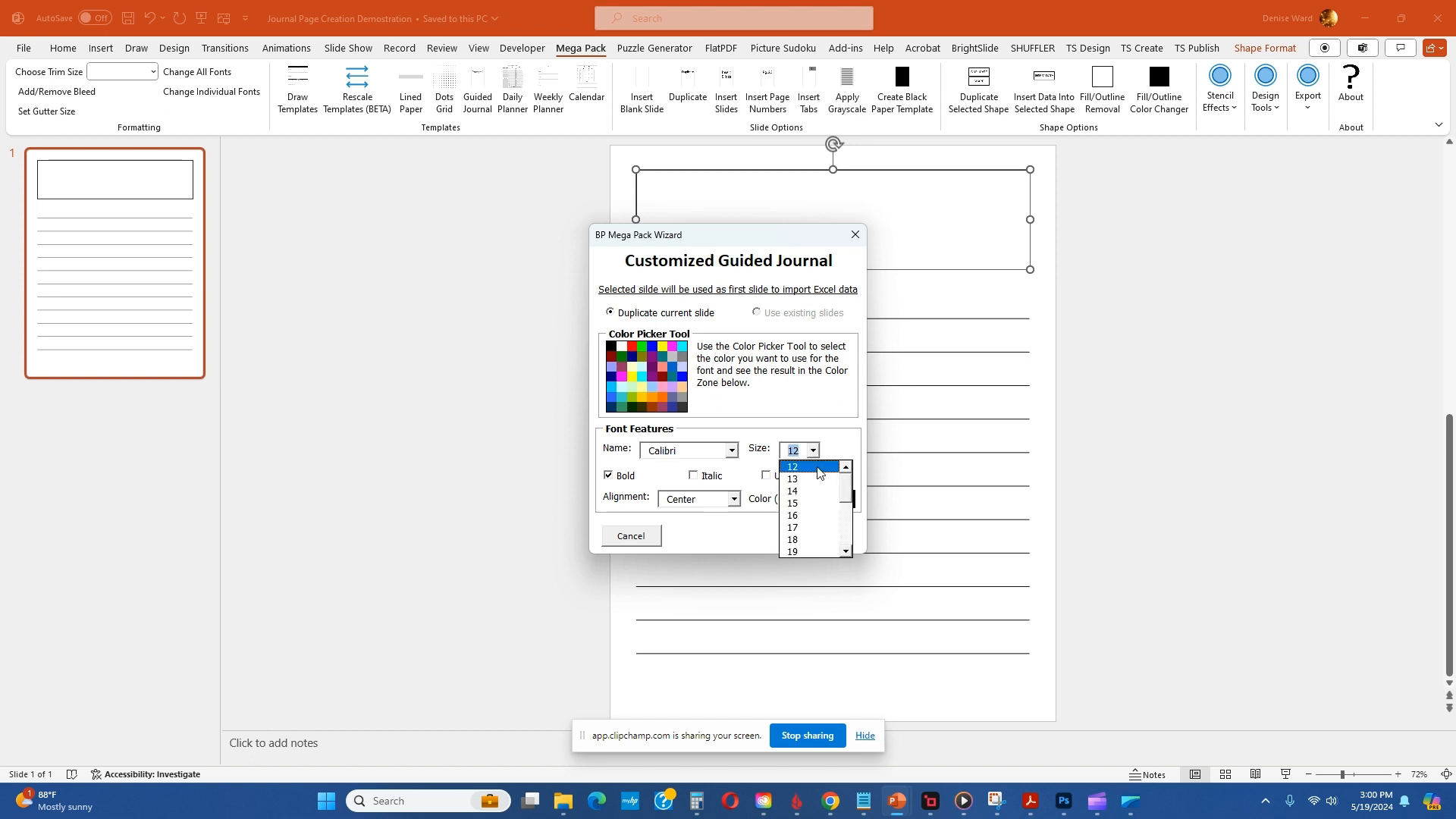
click(814, 516)
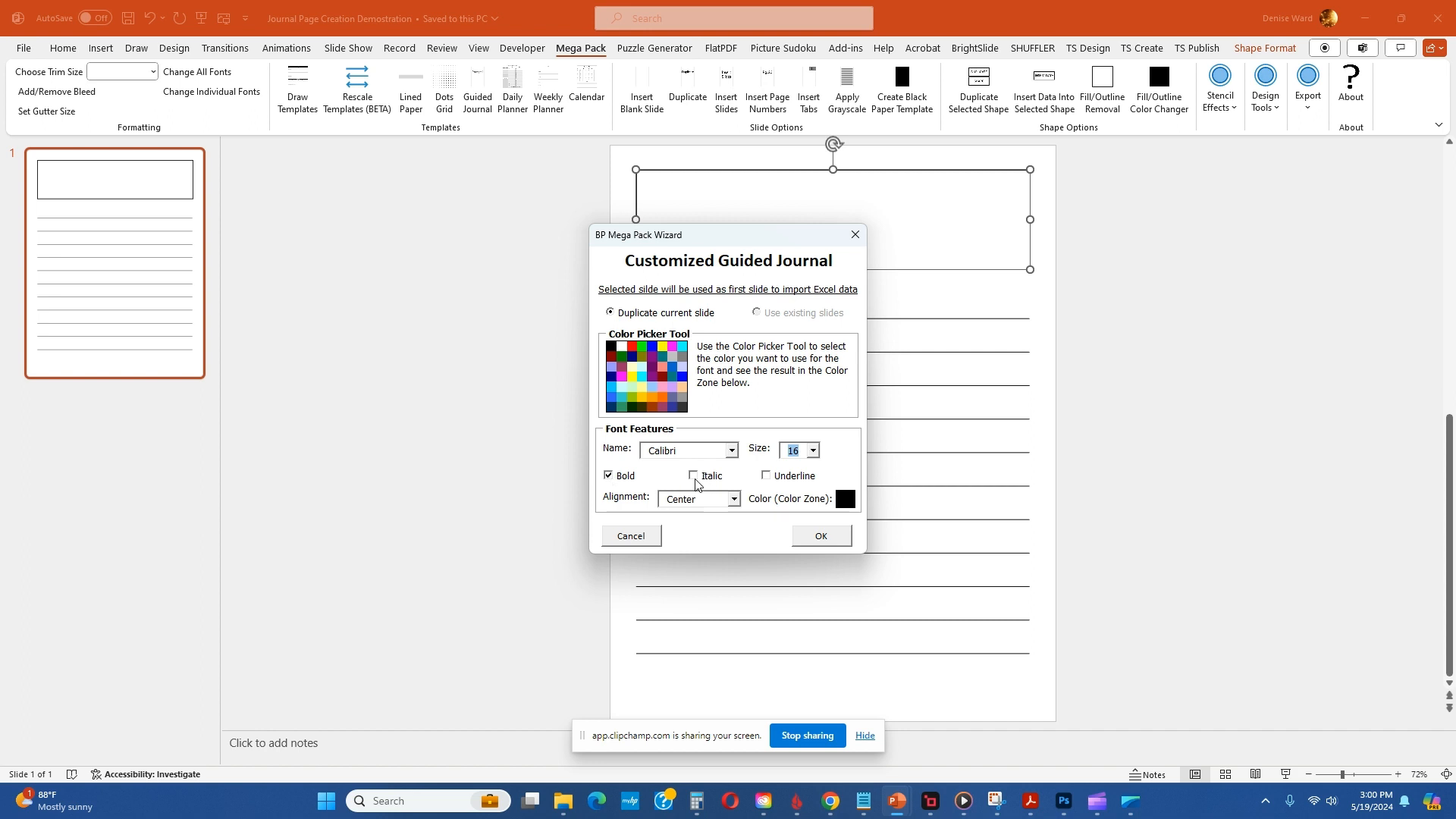
Step: Keep the prompt alignment at Center and the font size at 16, and accept the Customized Guided Journal settings
click(733, 499)
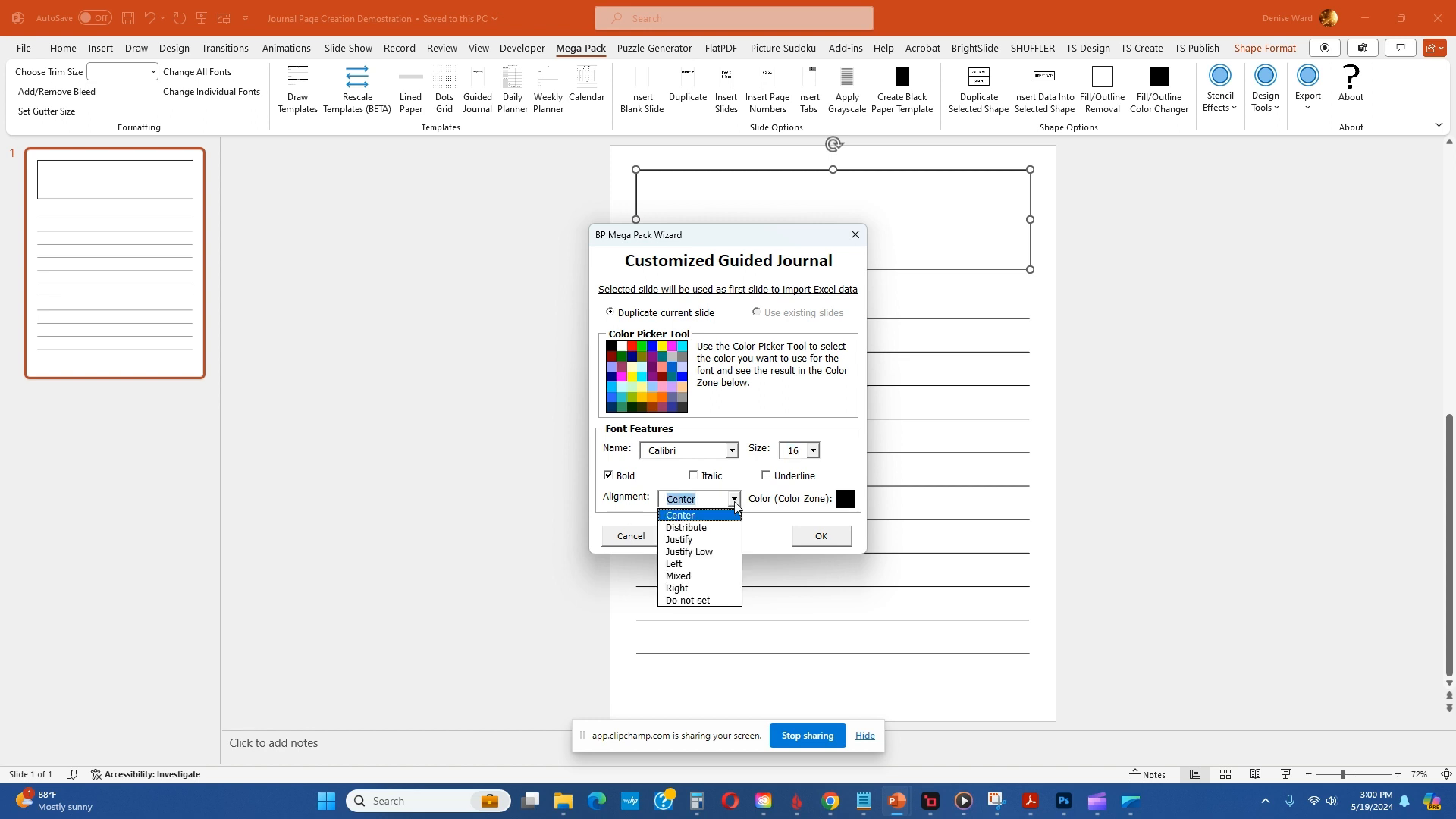
click(734, 502)
click(737, 502)
click(651, 485)
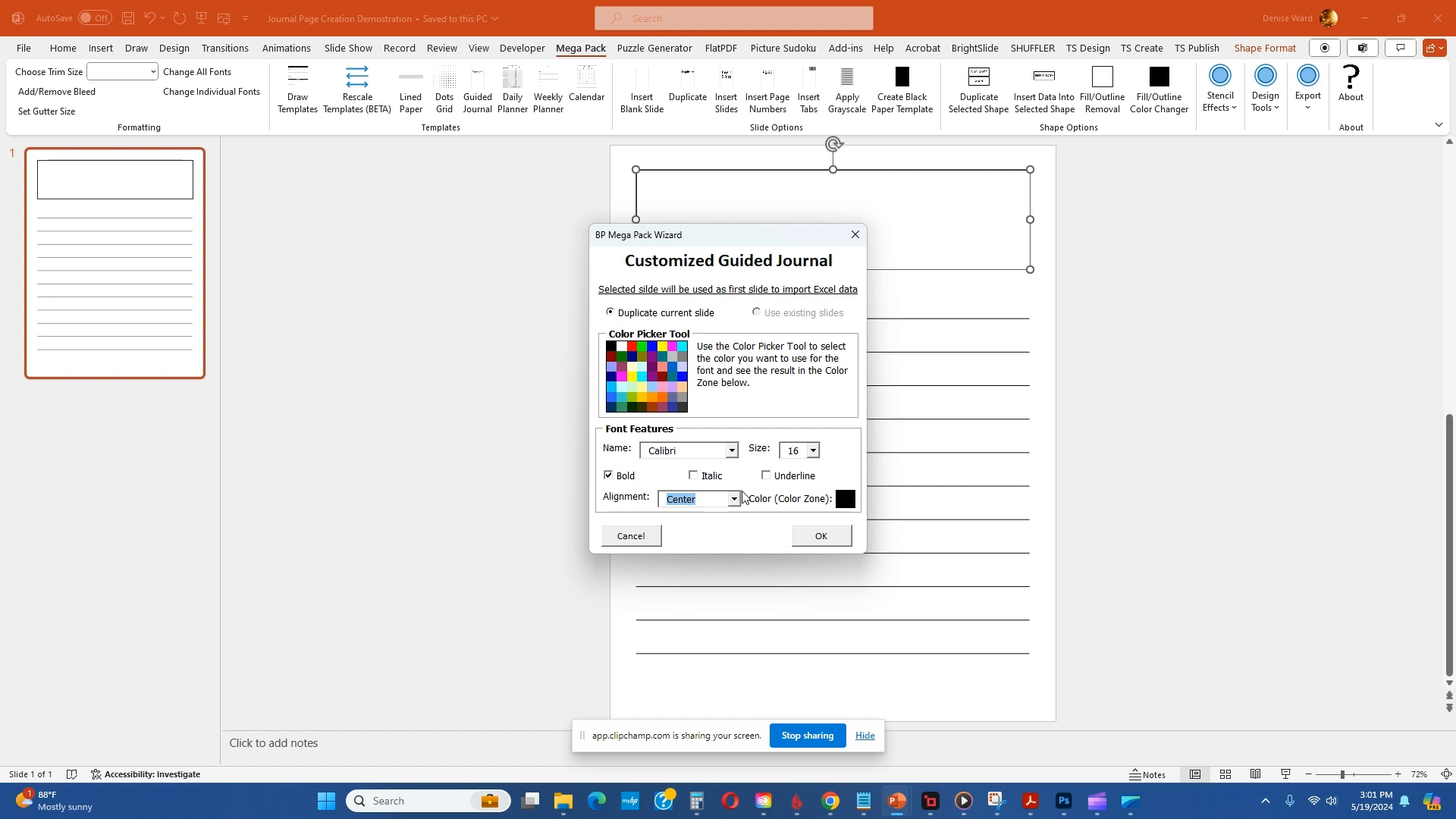
click(812, 450)
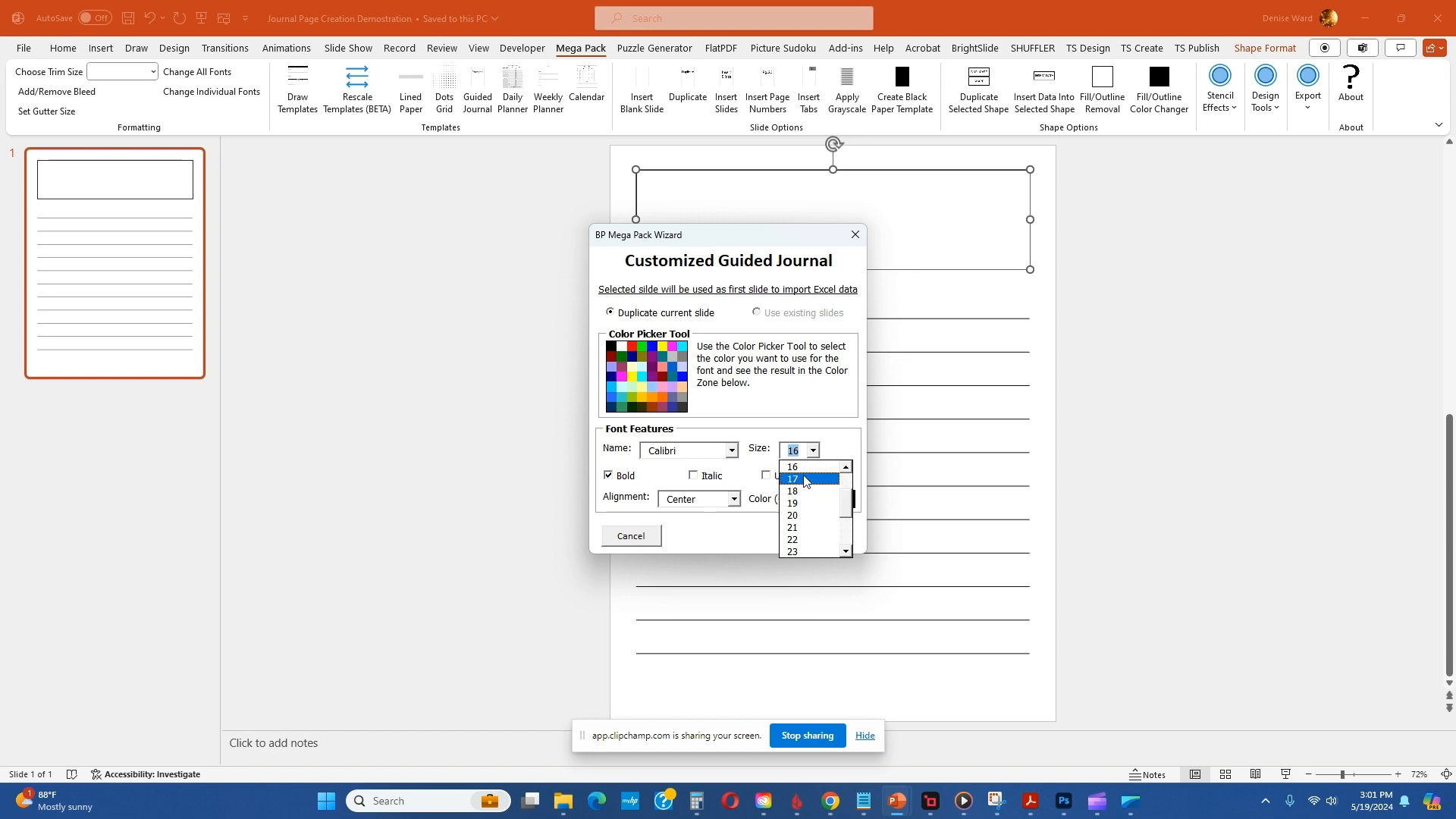
click(804, 468)
click(831, 536)
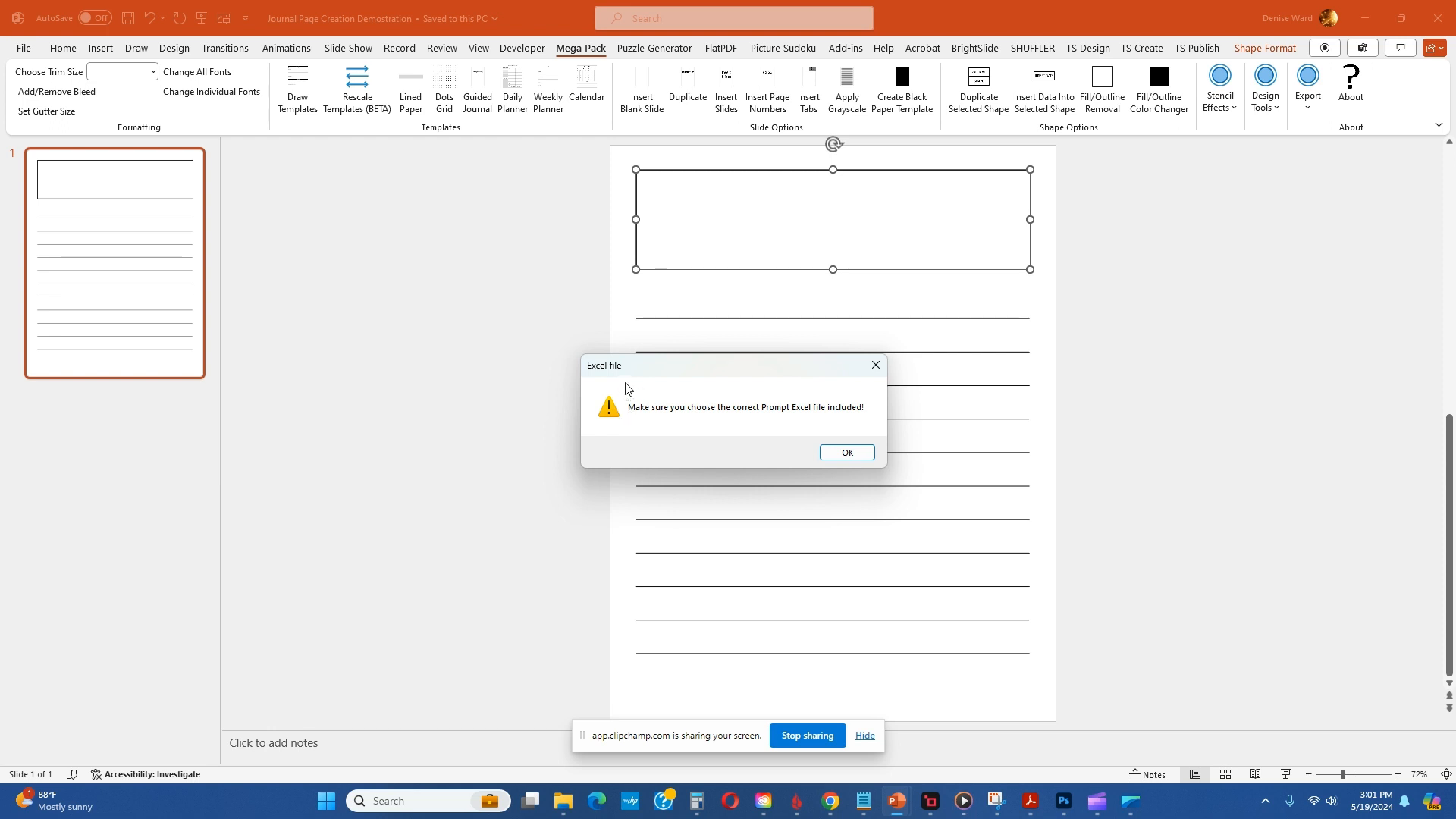
Step: Import the journal prompts from the PROMPTS Excel file in the LCP Tools folder and finish the wizard
click(845, 453)
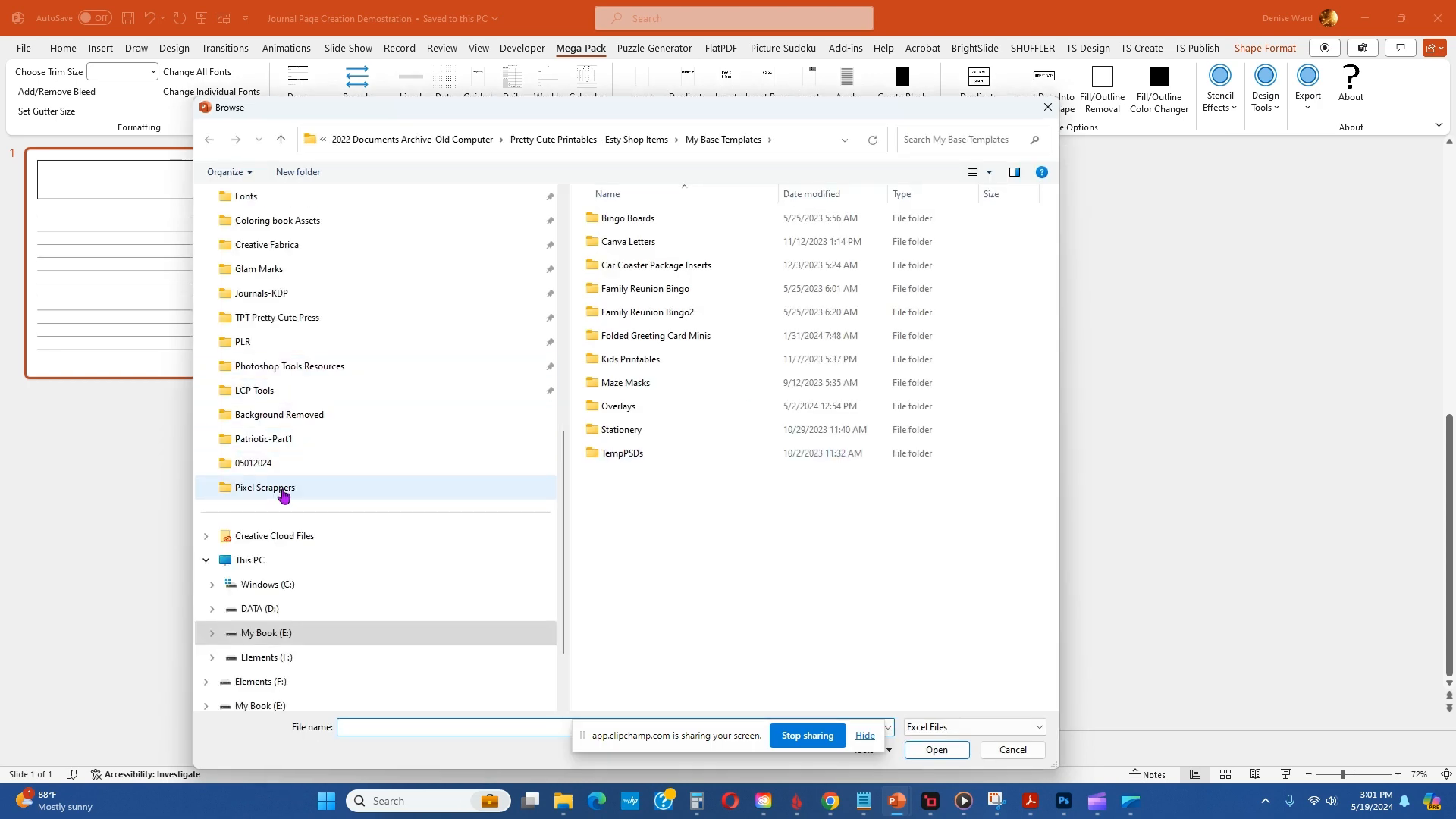
click(300, 397)
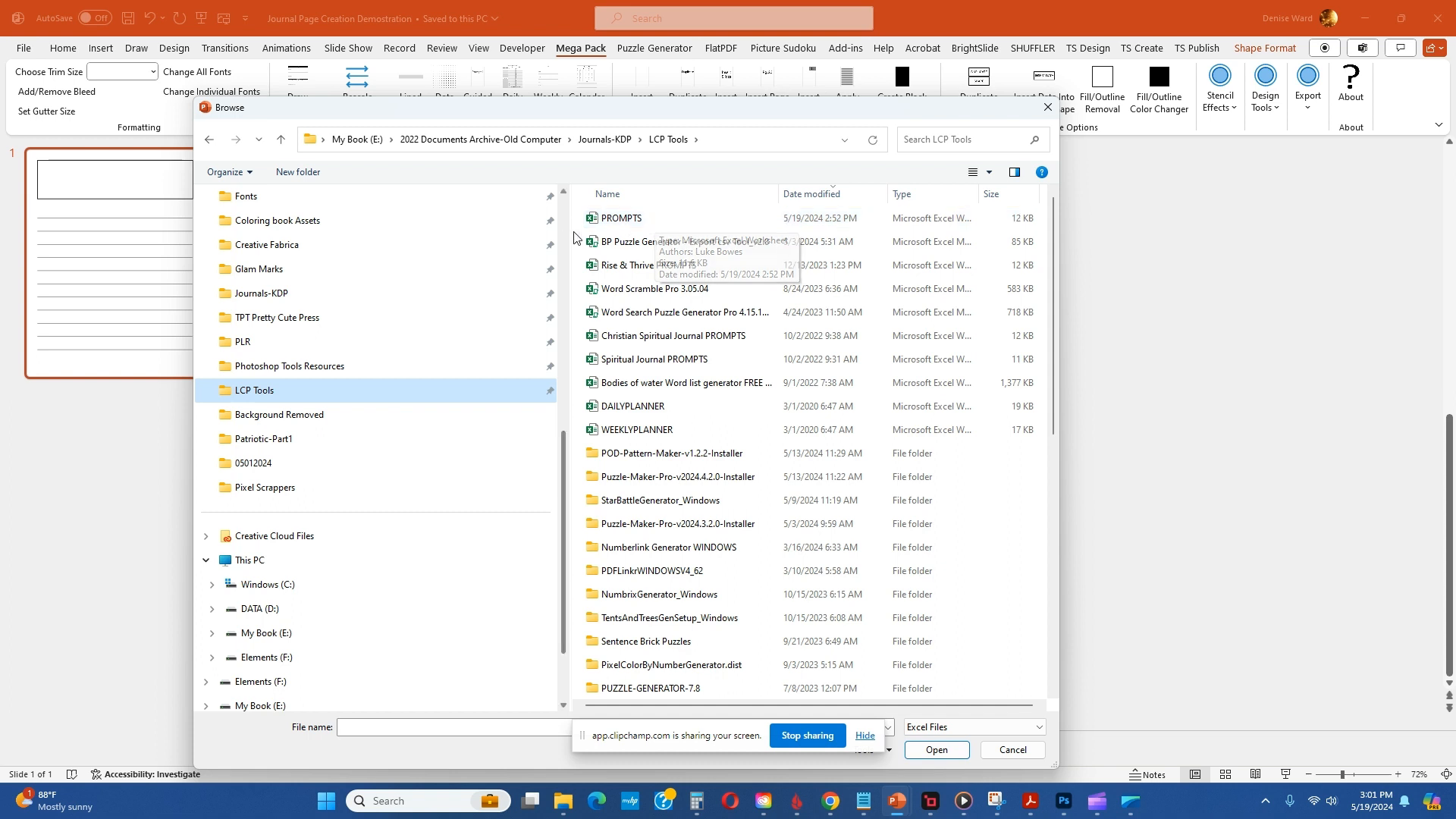
click(620, 219)
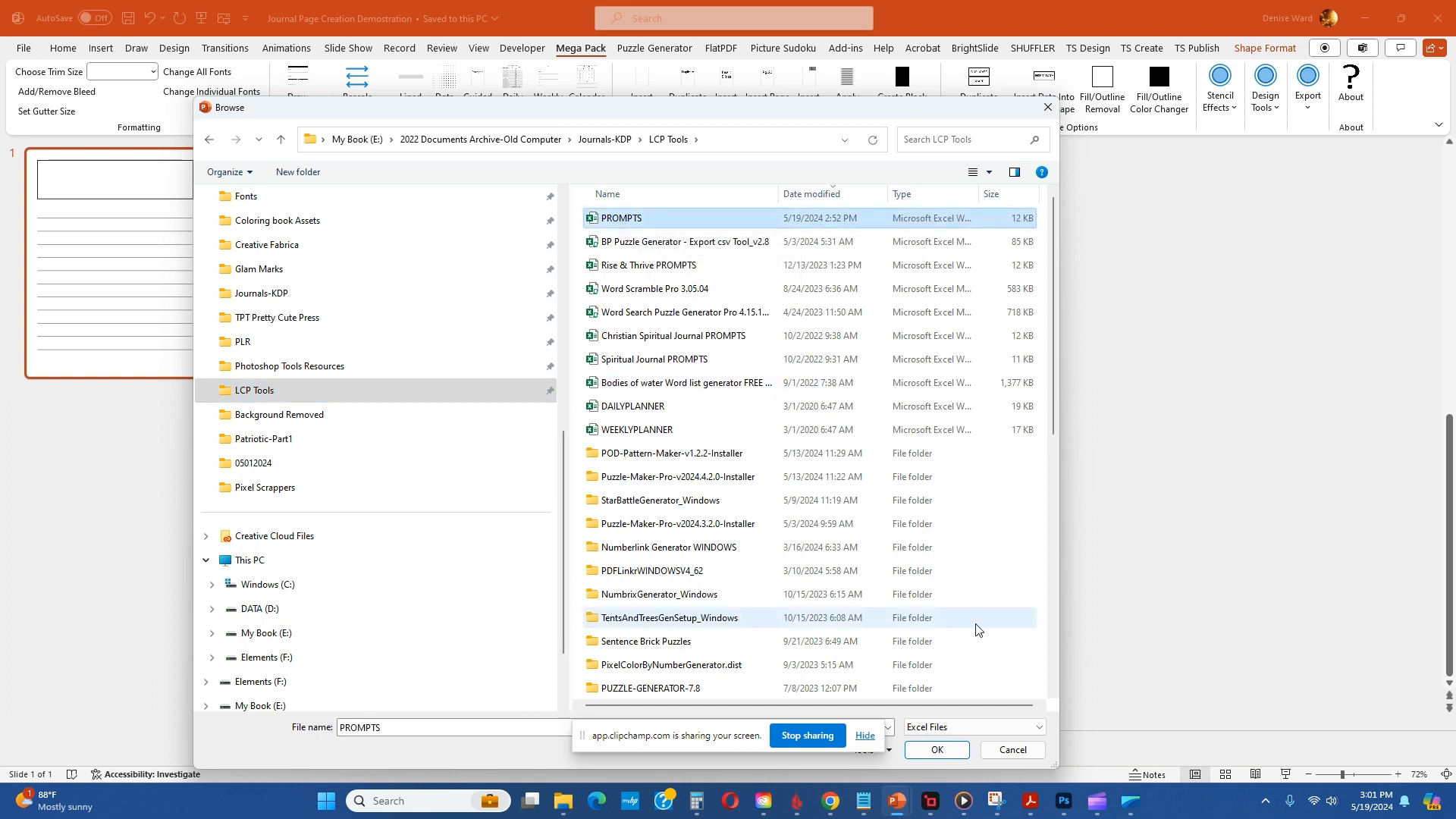
click(936, 749)
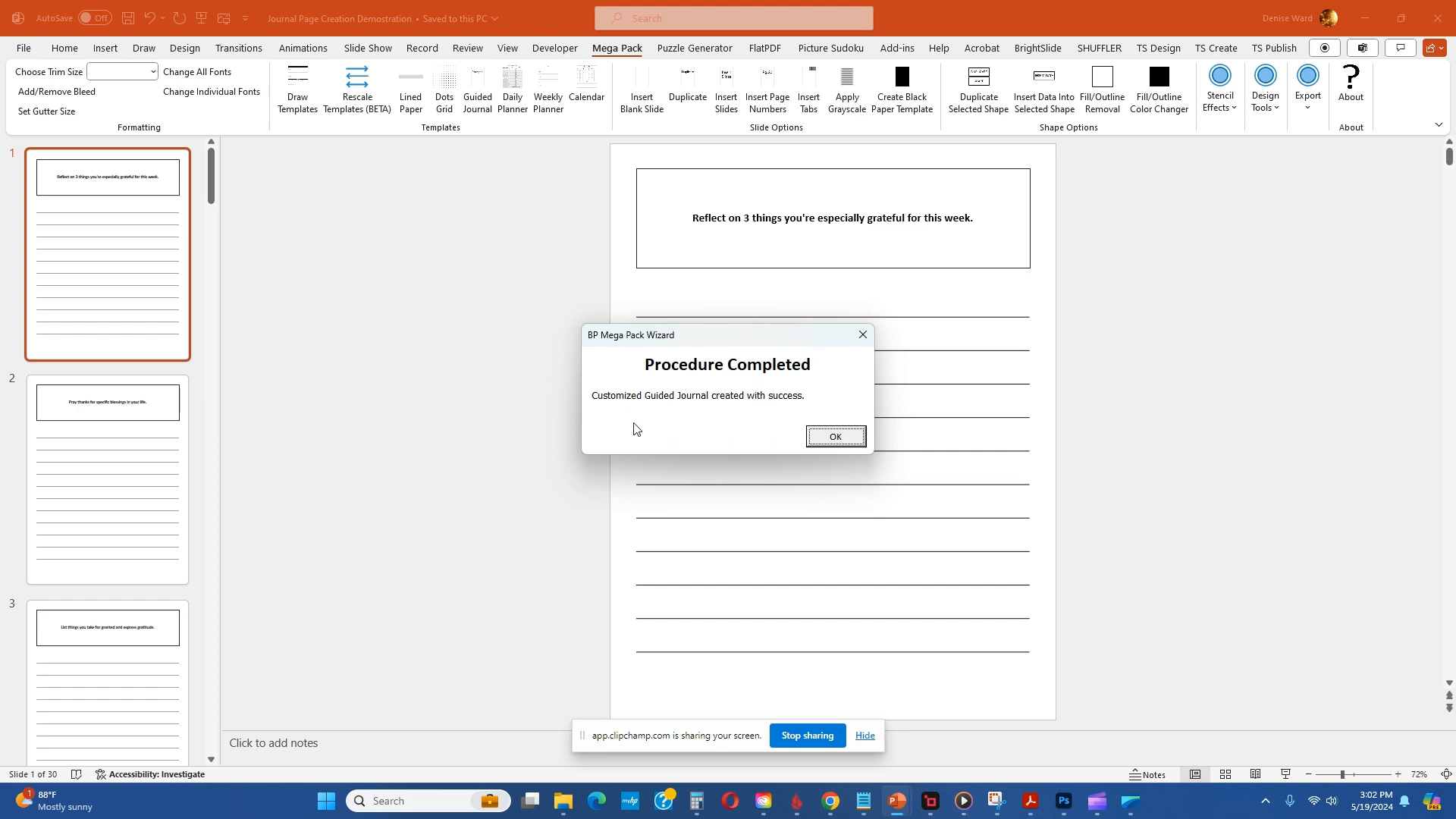
click(833, 439)
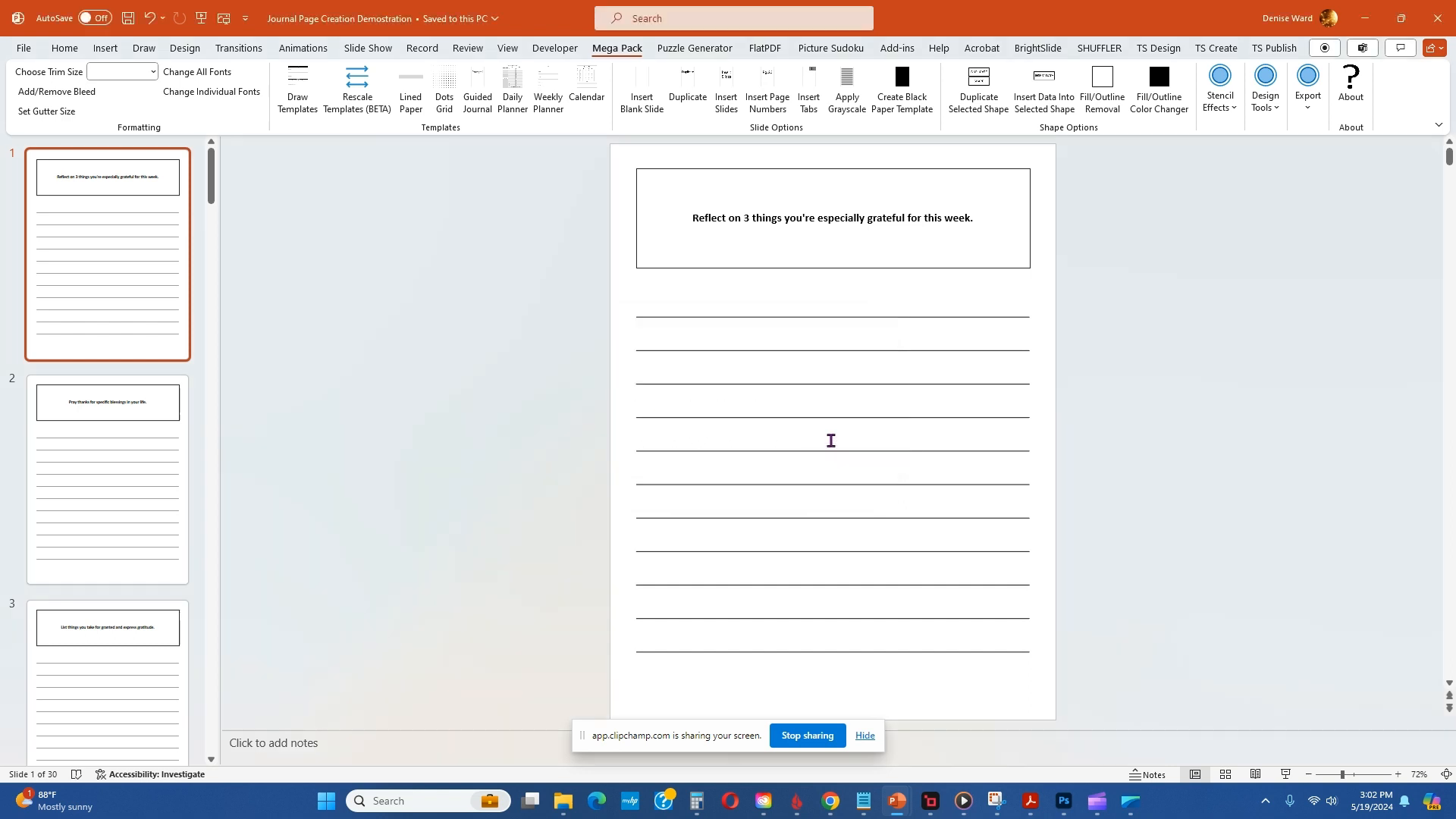
Step: Review the generated journal pages as an overview of all slides and one by one, ending on slide 1
click(1225, 775)
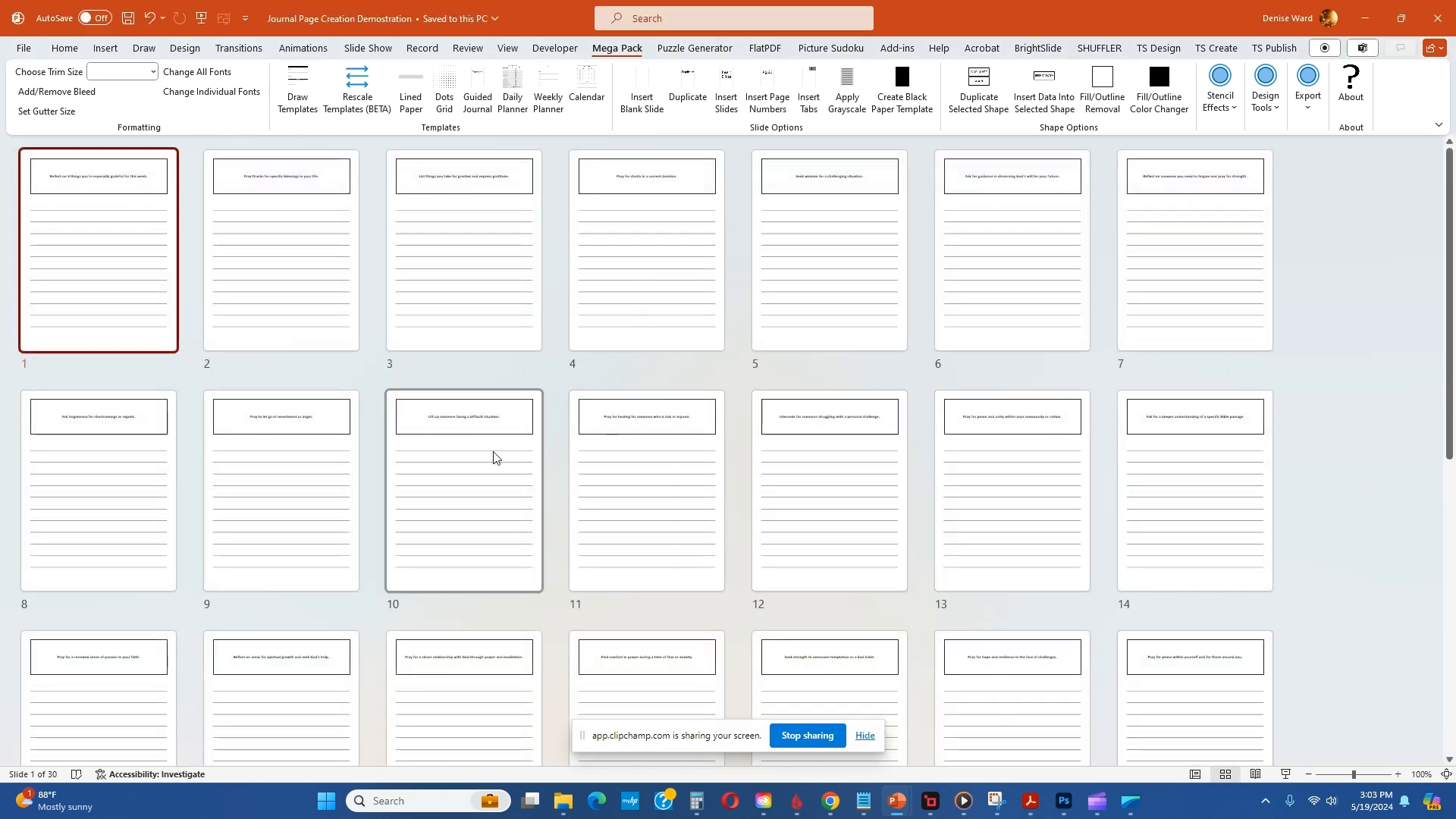
scroll(494, 457, down, 6)
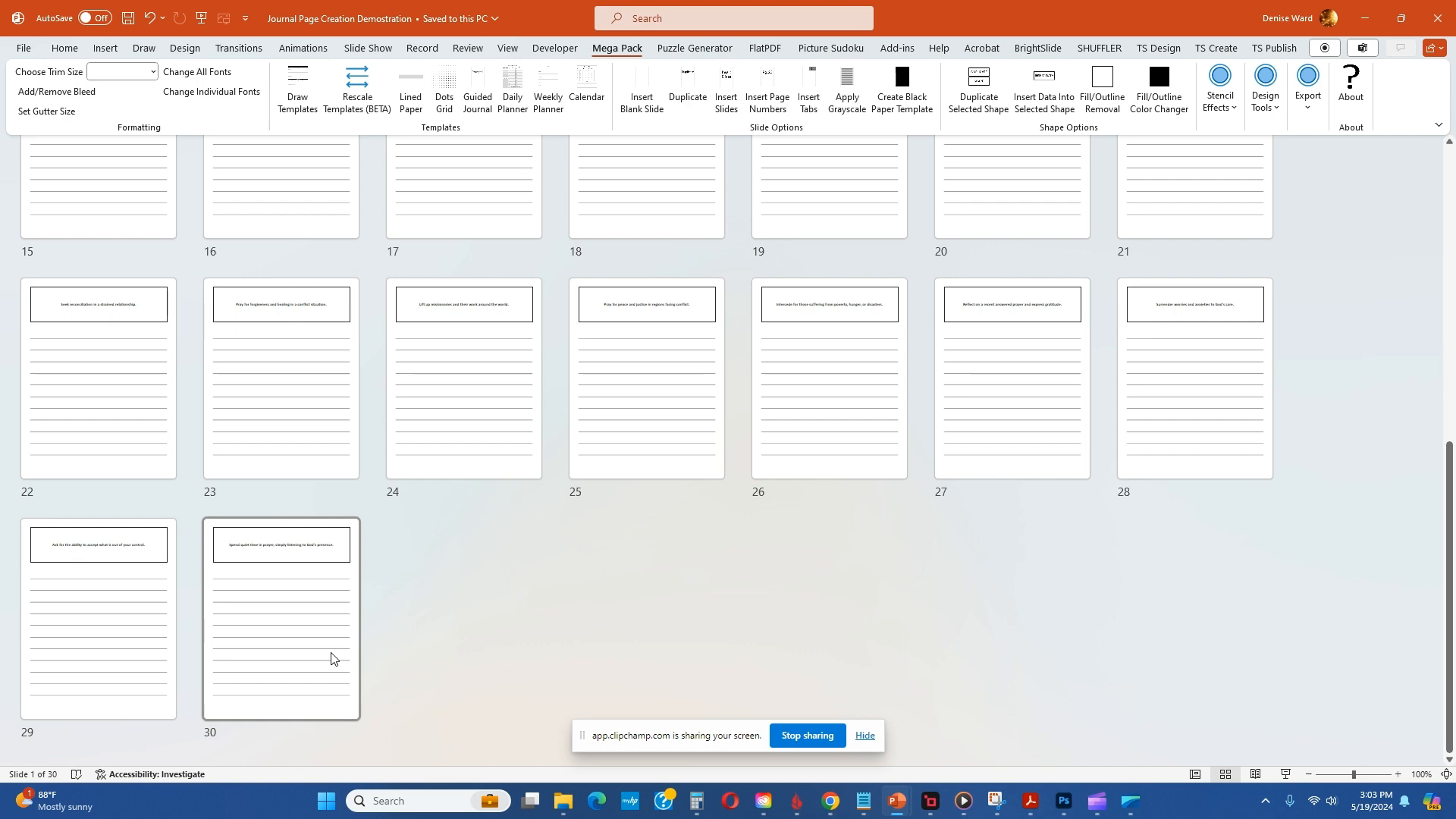
scroll(331, 658, up, 6)
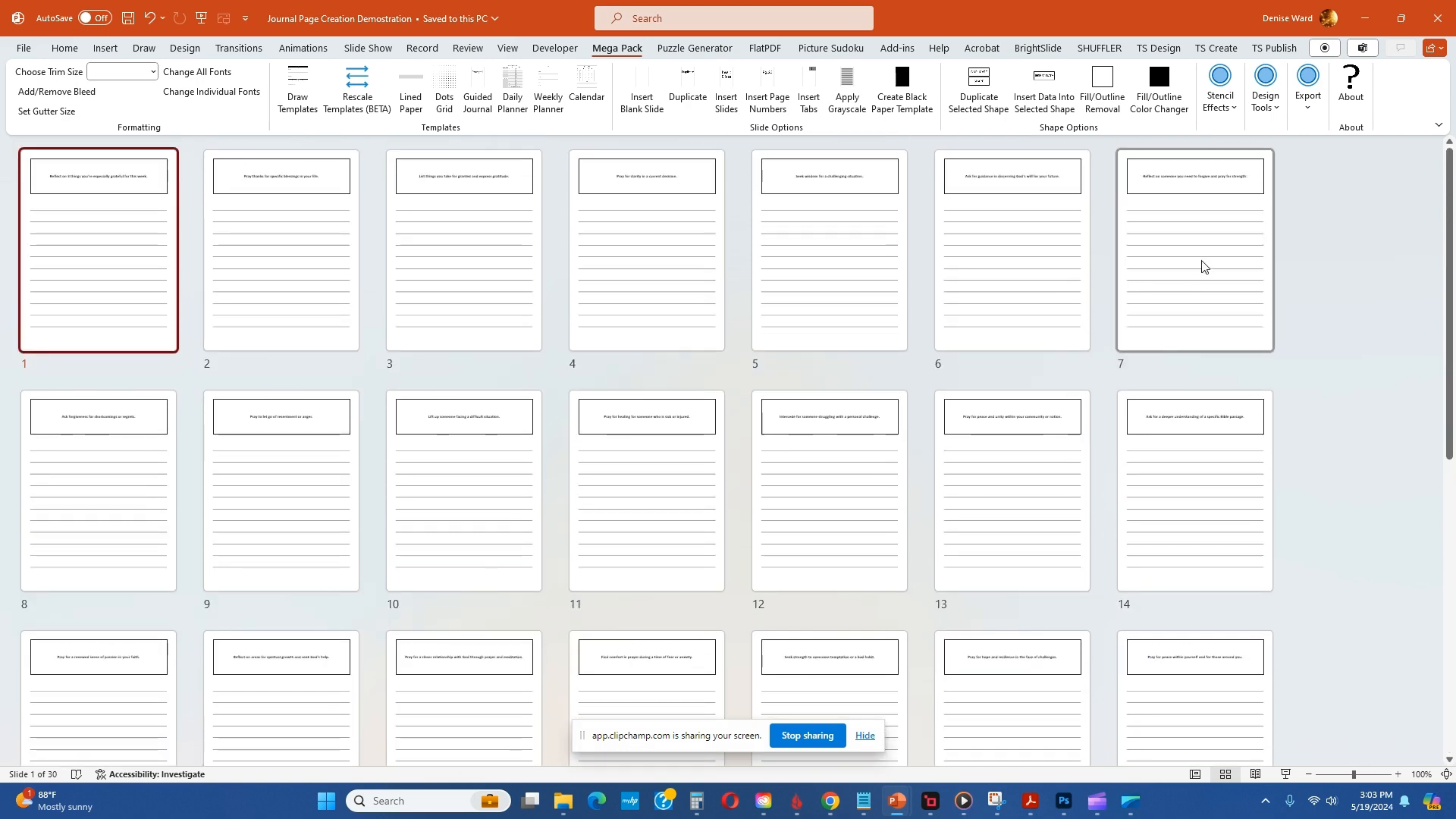
double_click(67, 259)
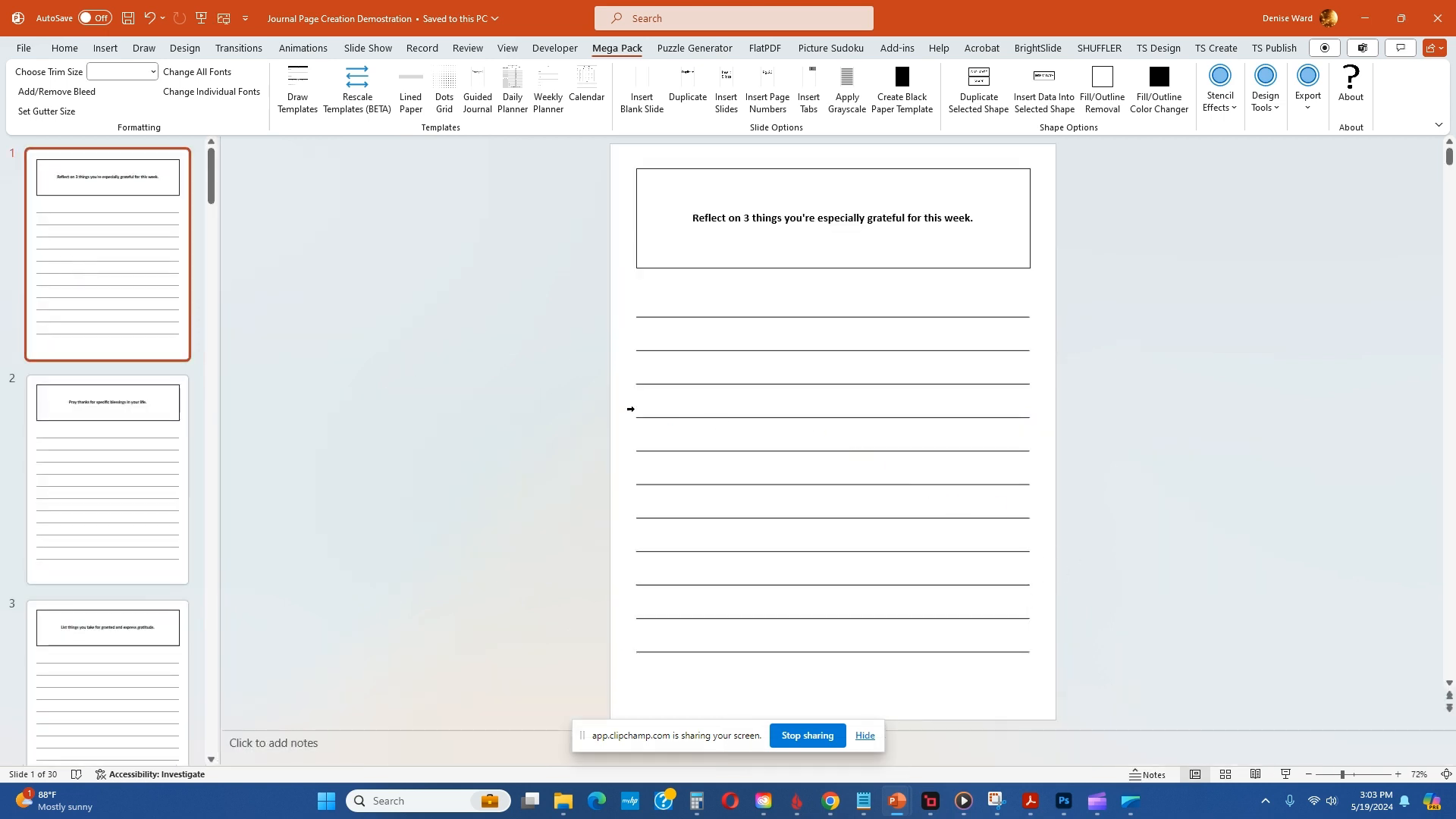
scroll(553, 394, down, 1)
scroll(552, 395, down, 1)
scroll(552, 395, down, 6)
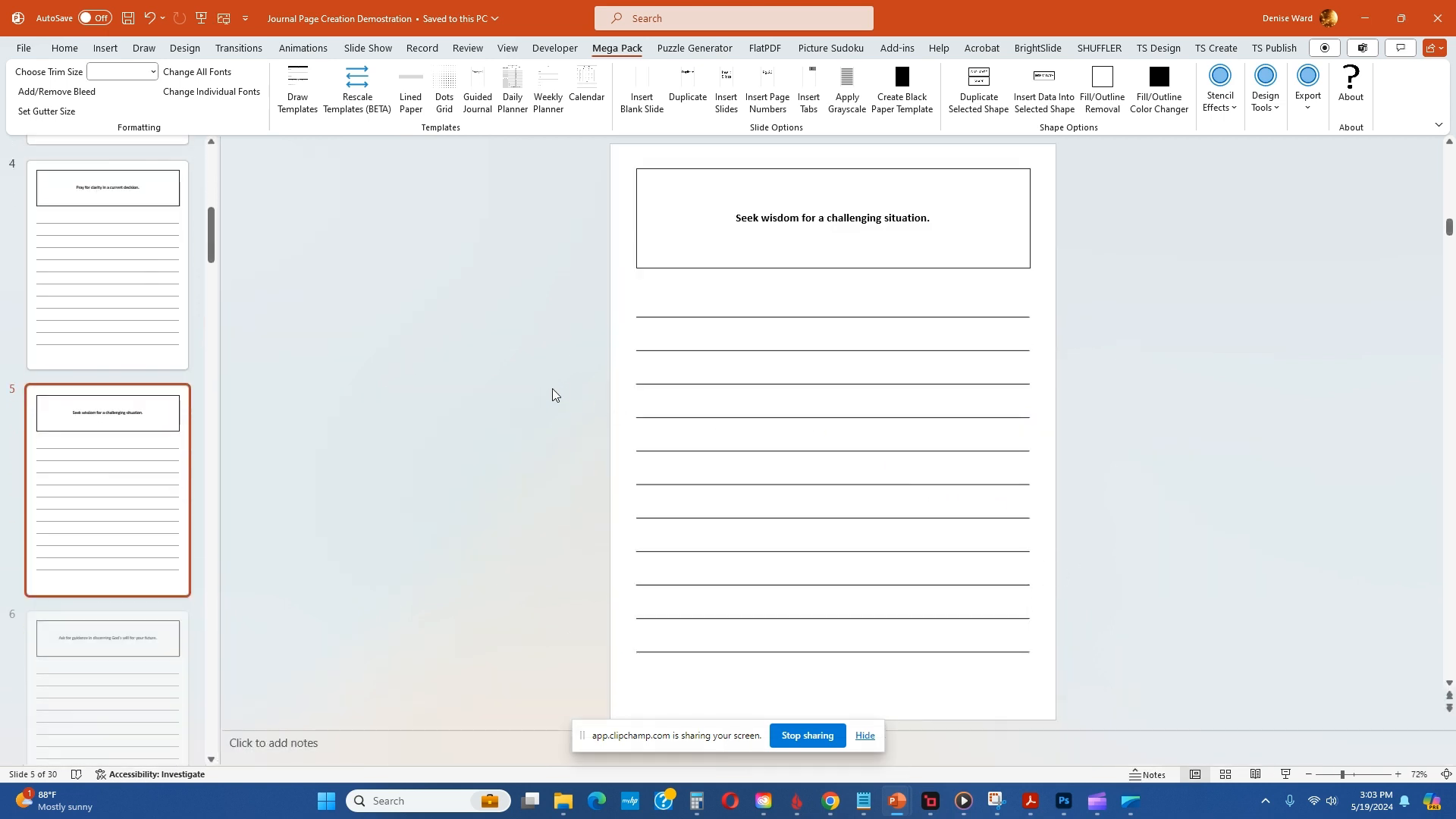
scroll(530, 385, up, 8)
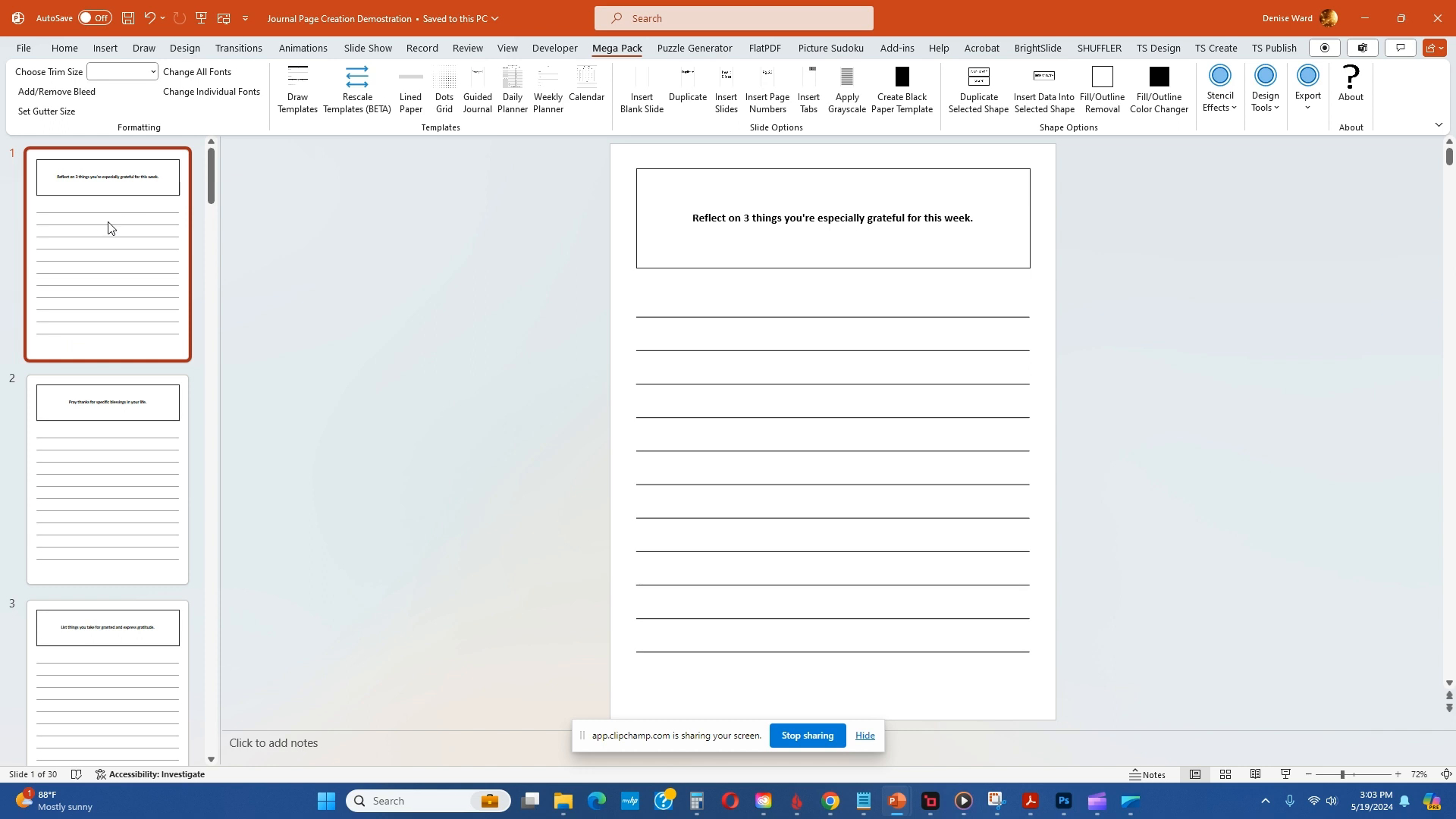
Step: Select the whole prompt sentence on slide 1 and view the available font sizes for it
click(944, 220)
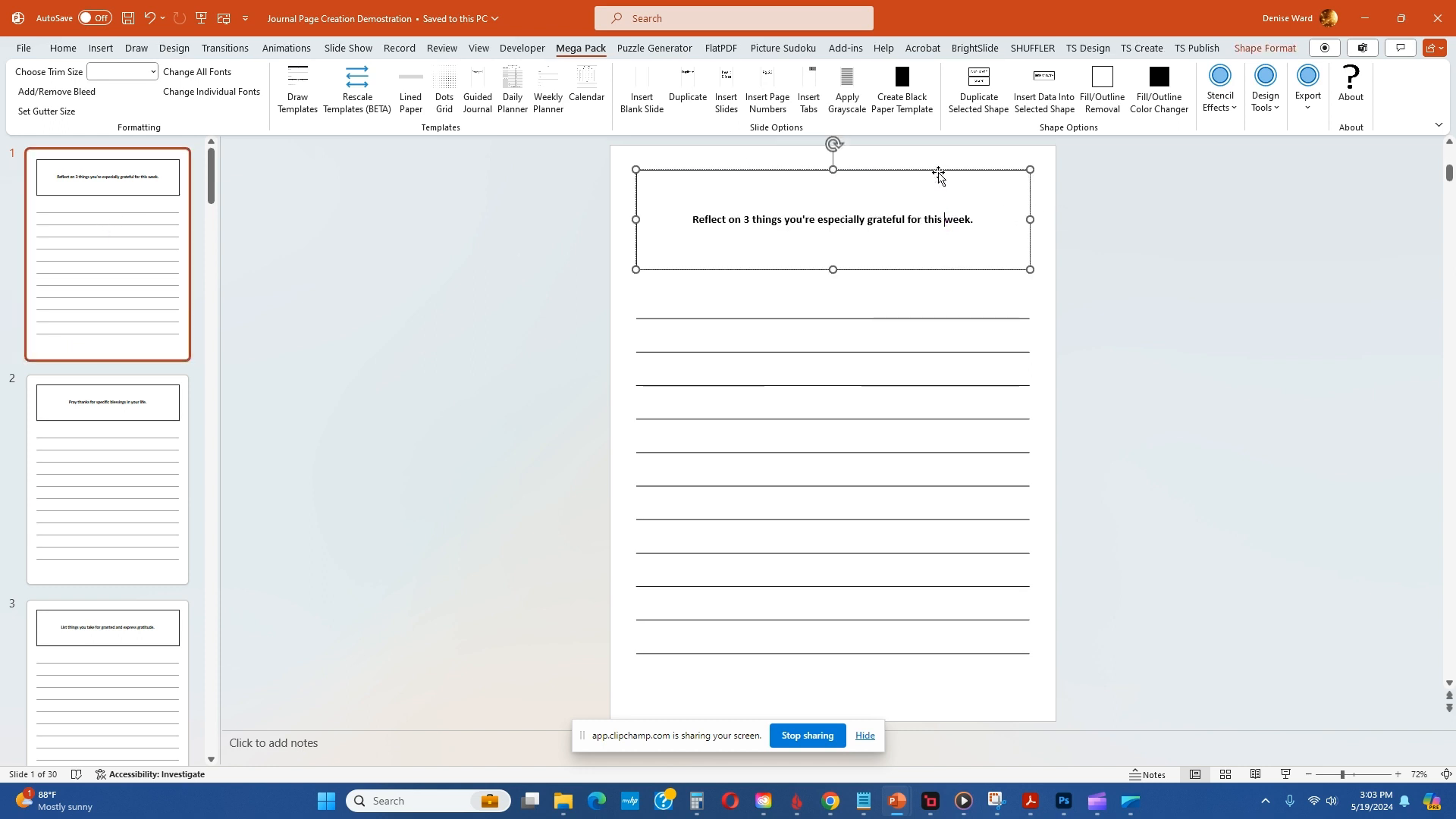
click(939, 171)
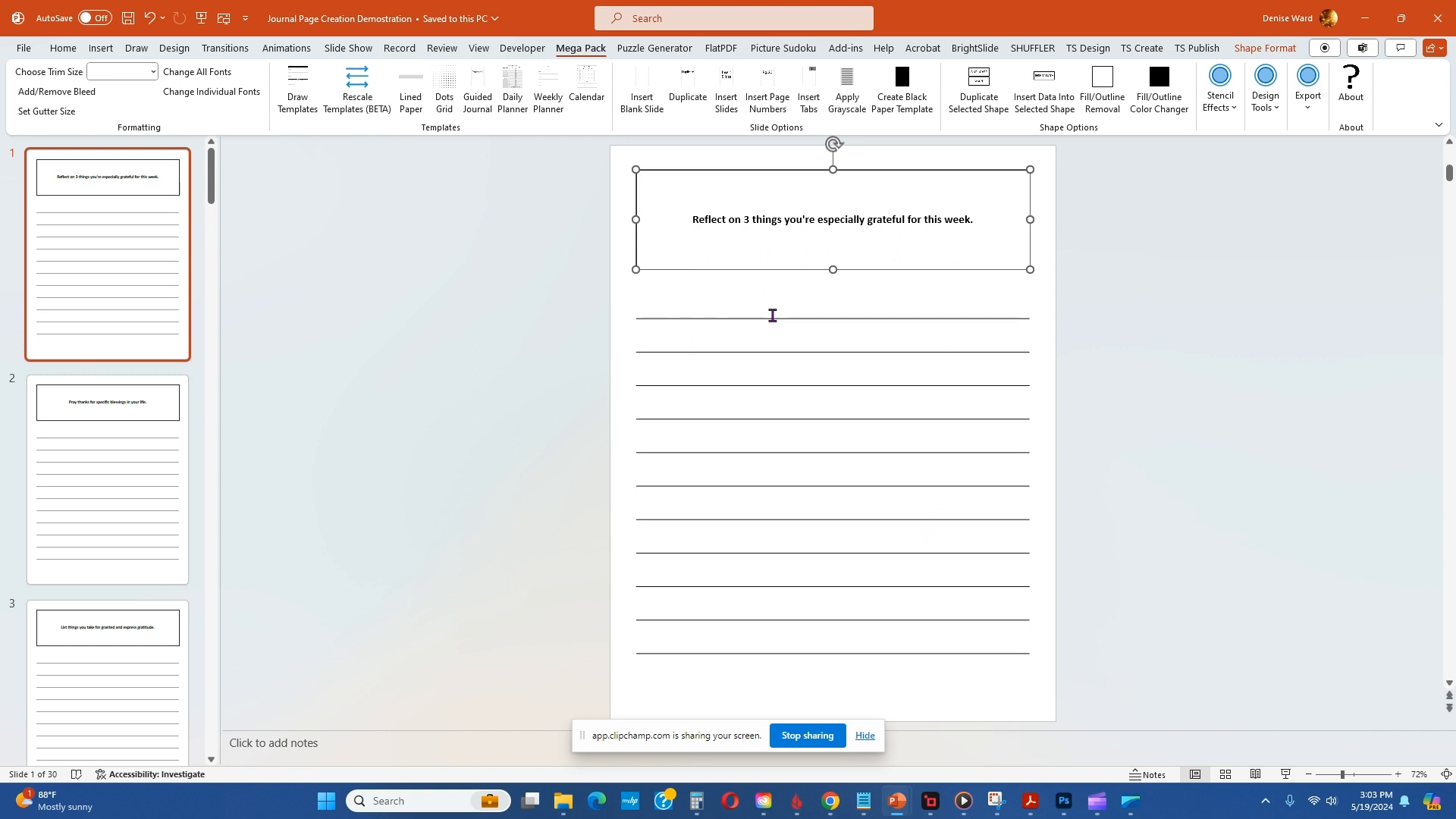
click(694, 222)
drag(693, 221, 979, 219)
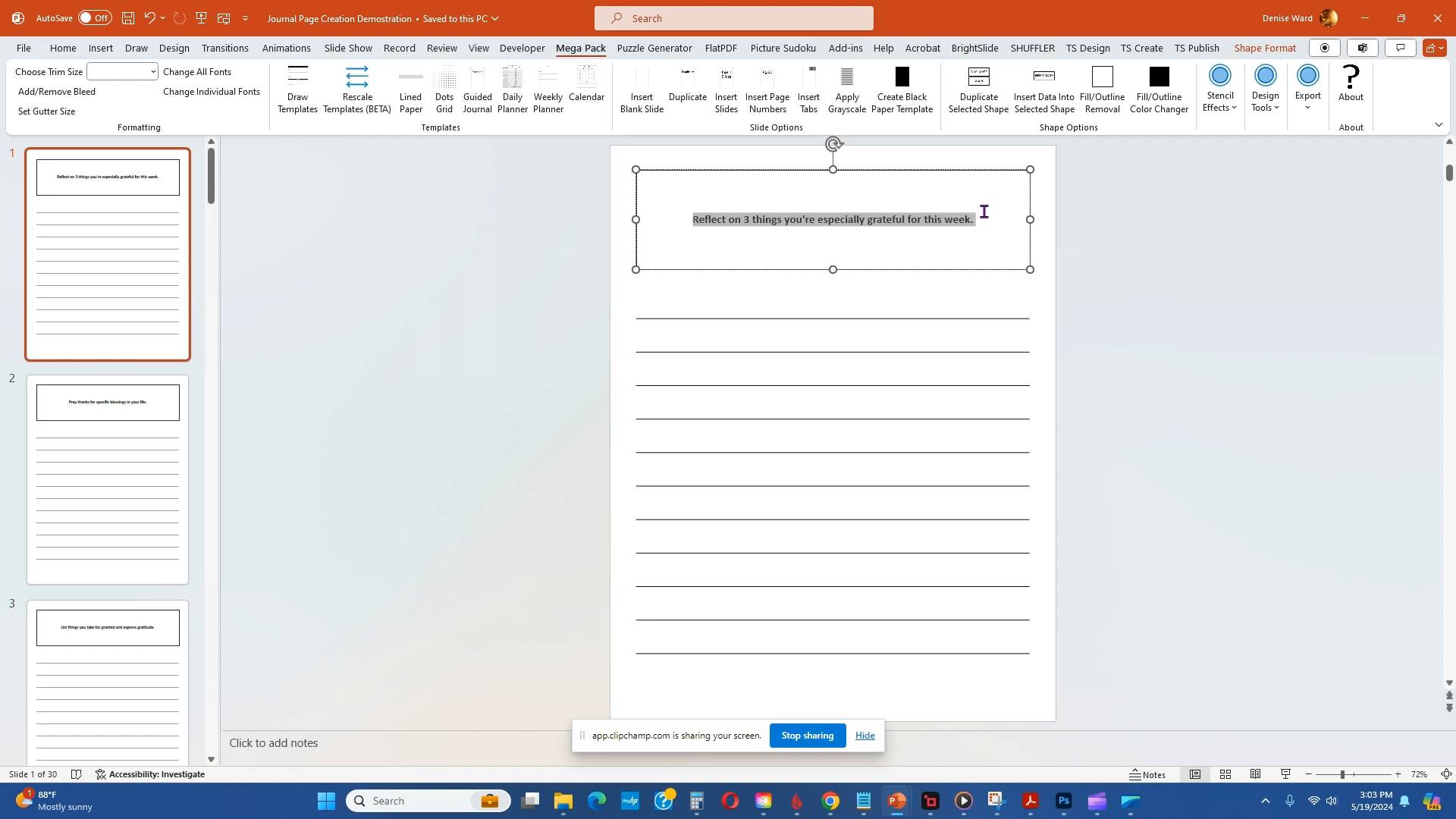
click(60, 49)
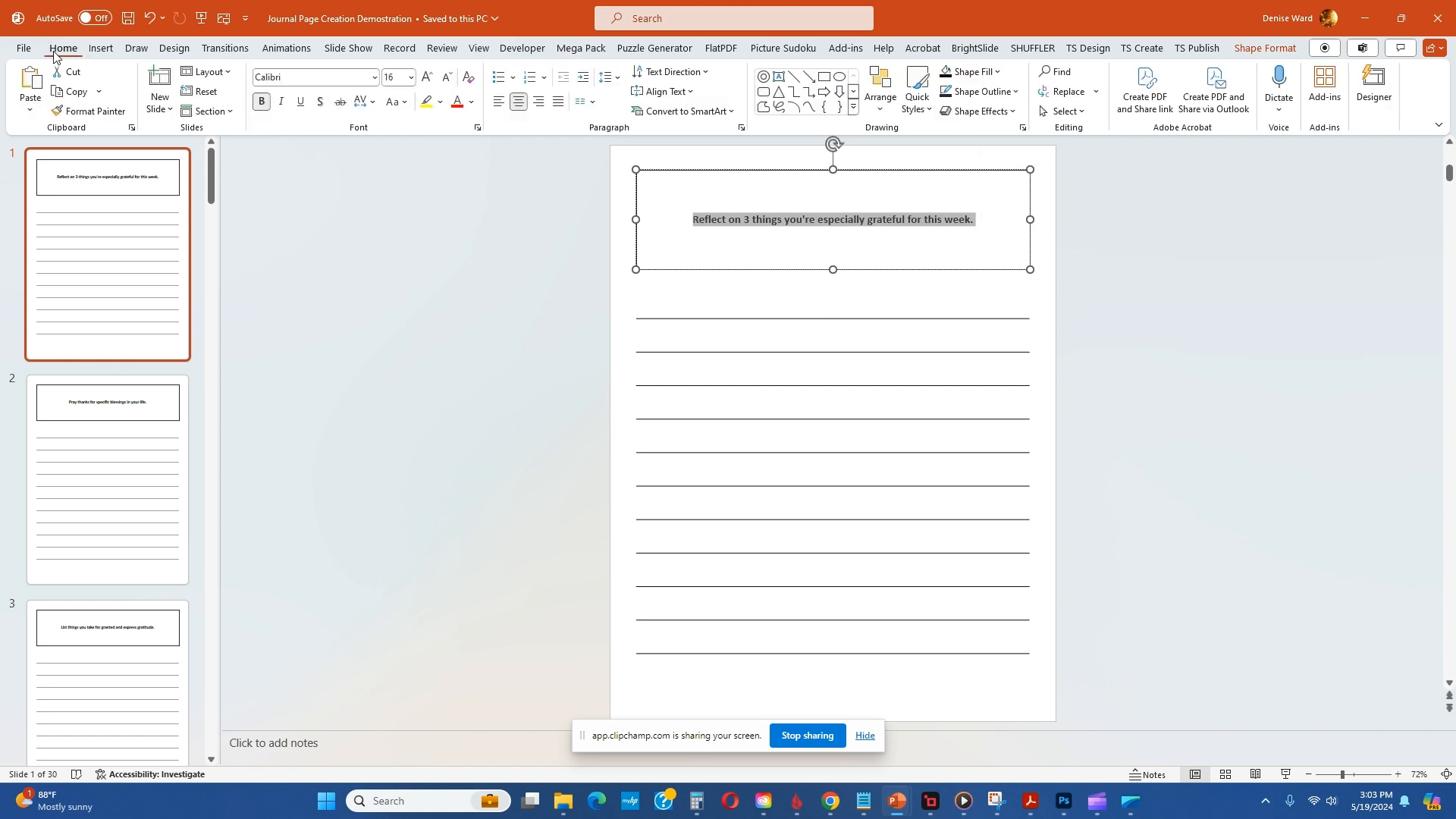
click(412, 78)
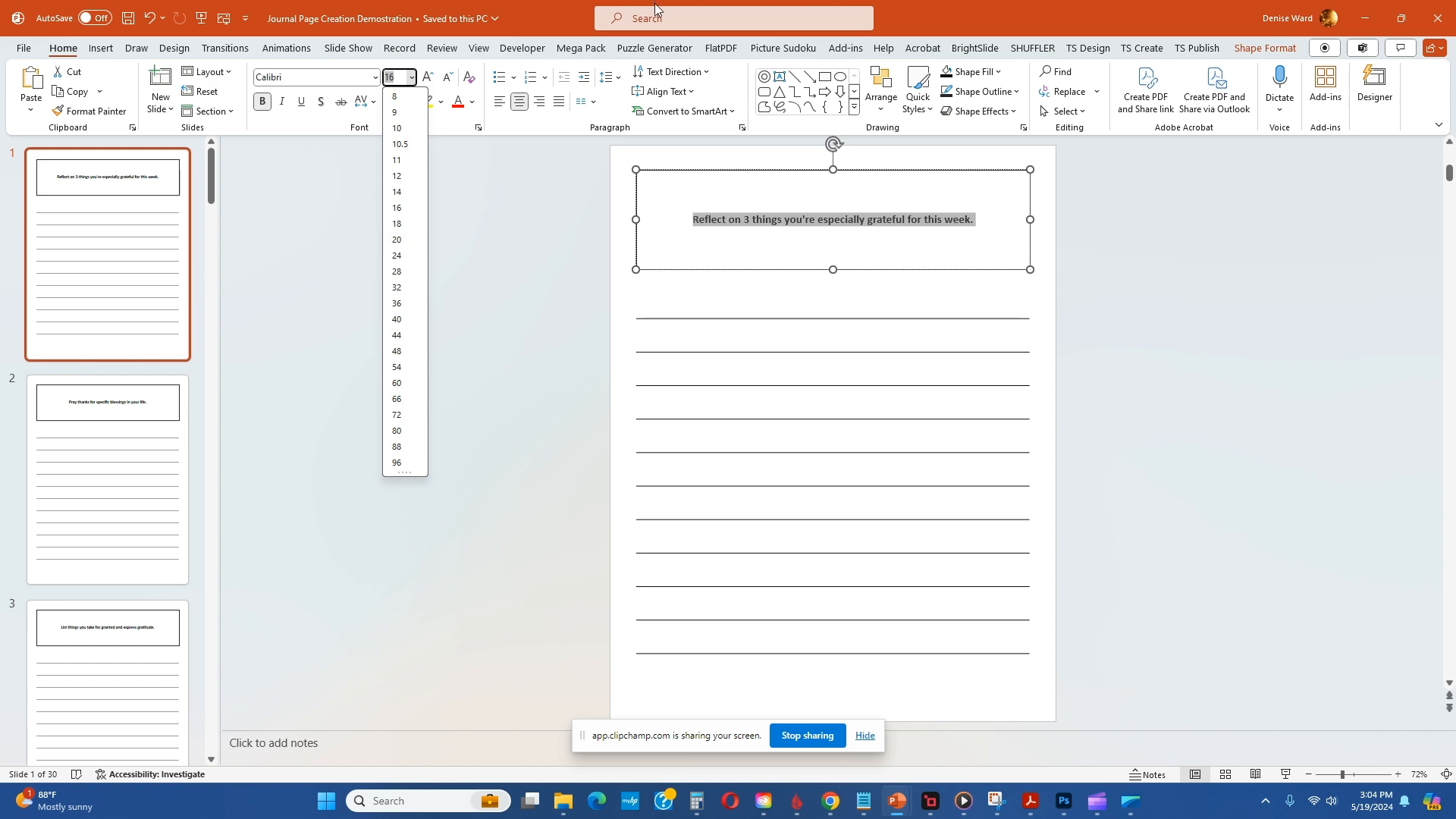
Step: Leave the font size choices, bring back the Mega Pack tools and select slide 1
click(655, 50)
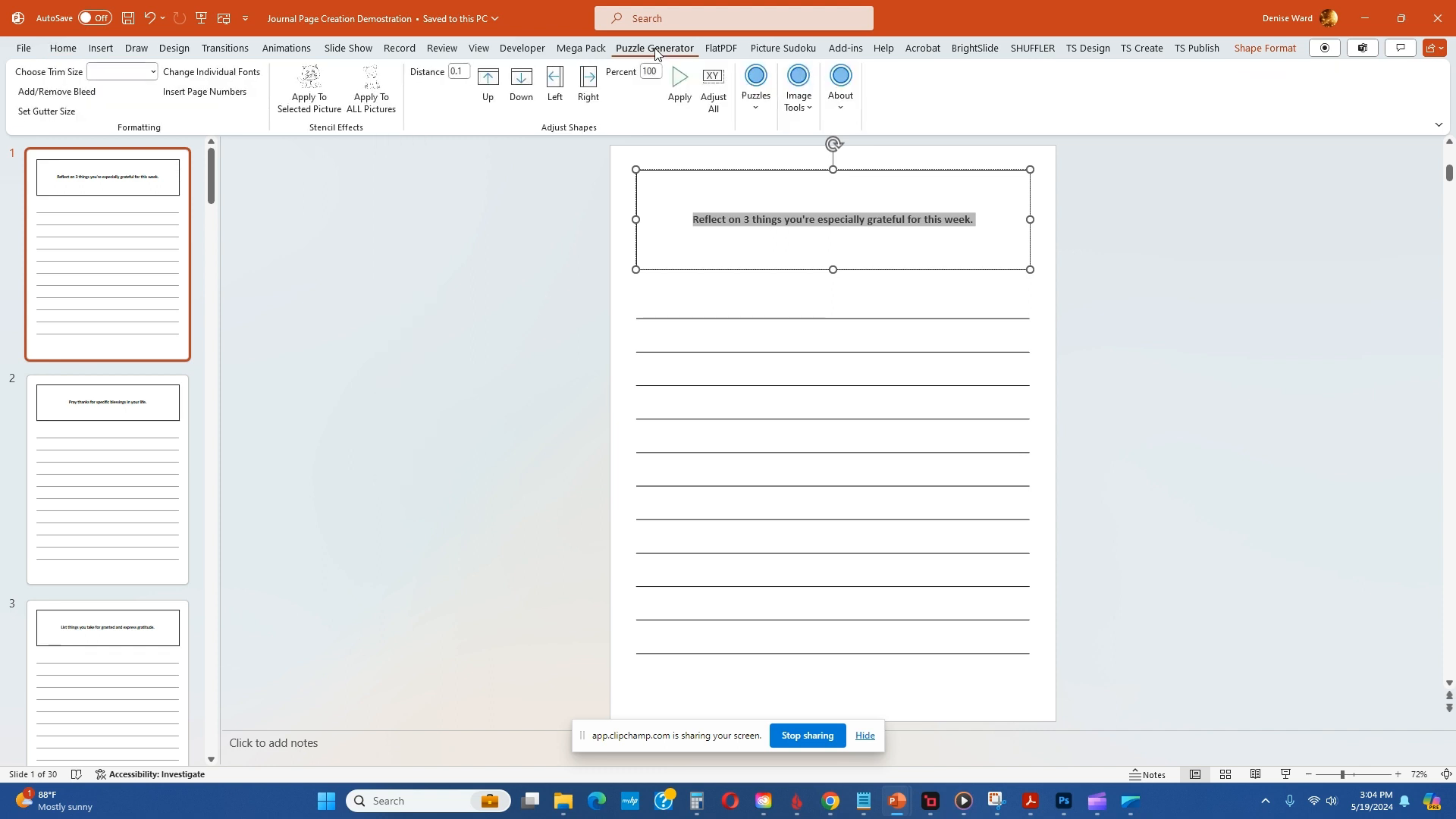
click(578, 50)
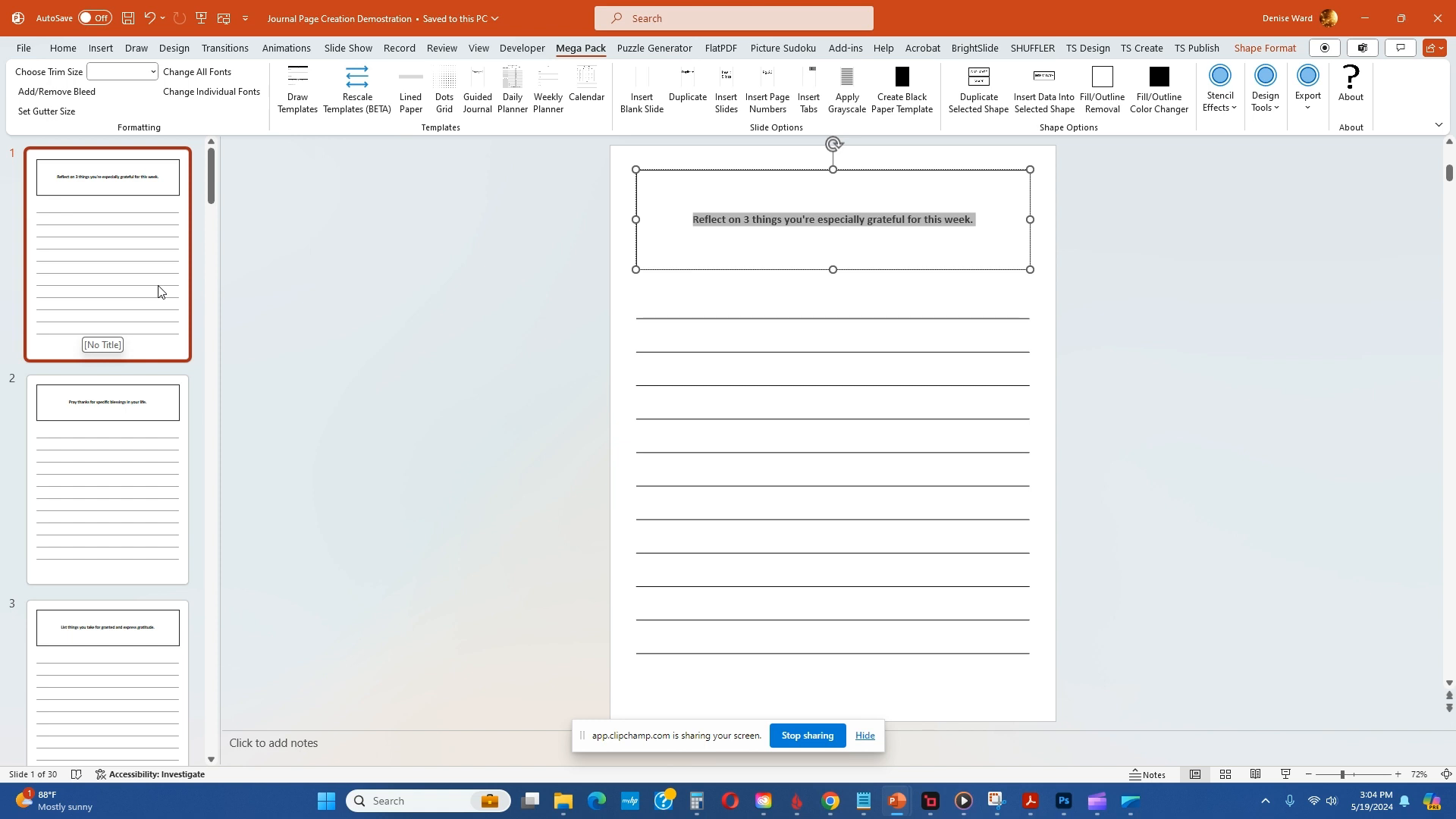
click(127, 260)
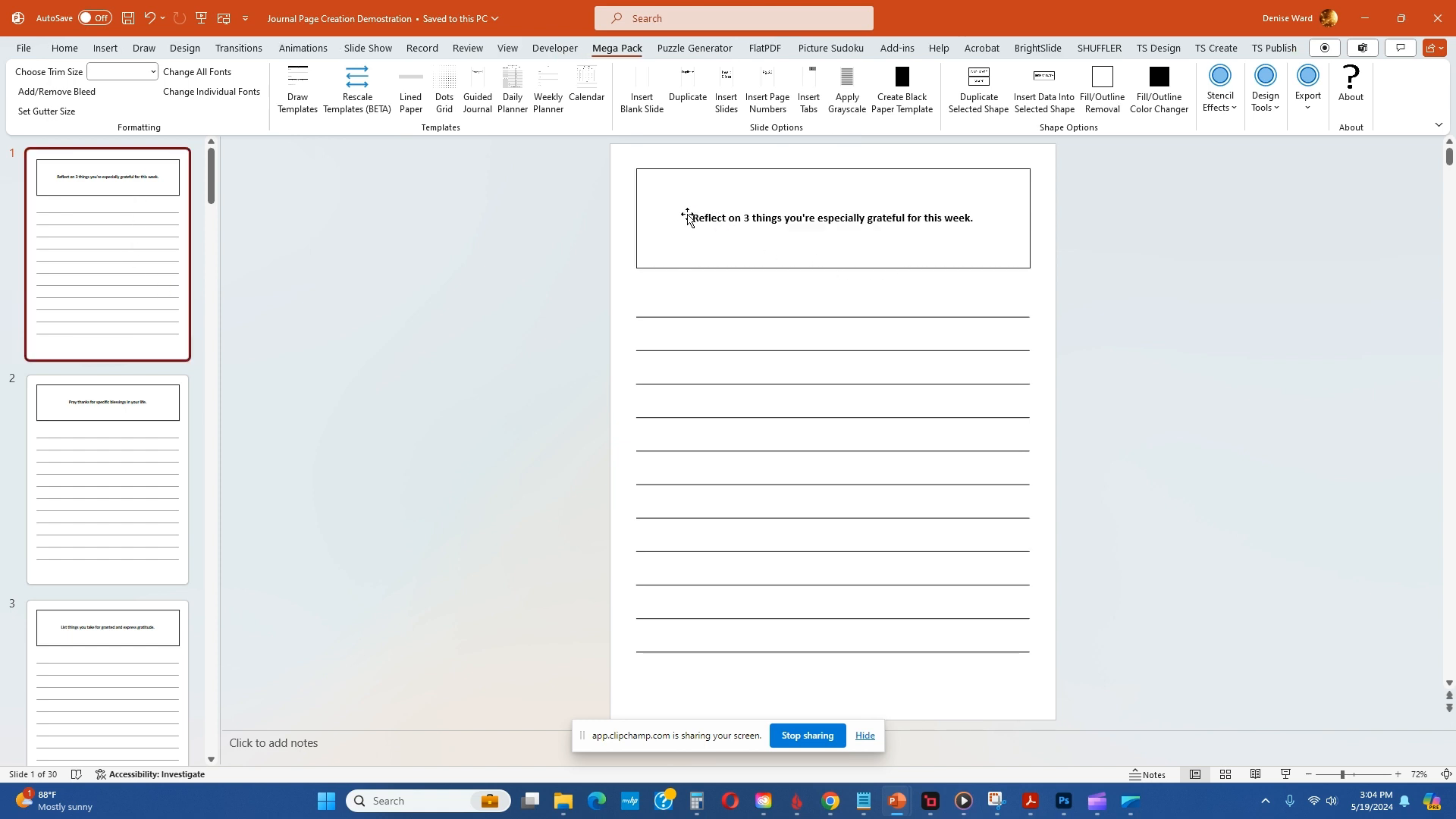